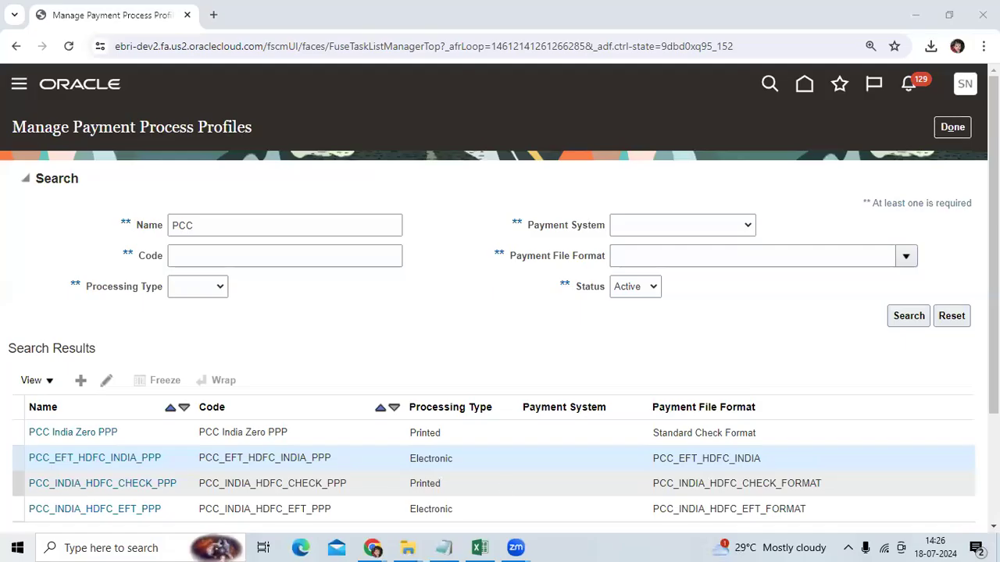
Open the PCC_INDIA_HDFC_CHECK_PPP profile from the search results for editing
click(502, 480)
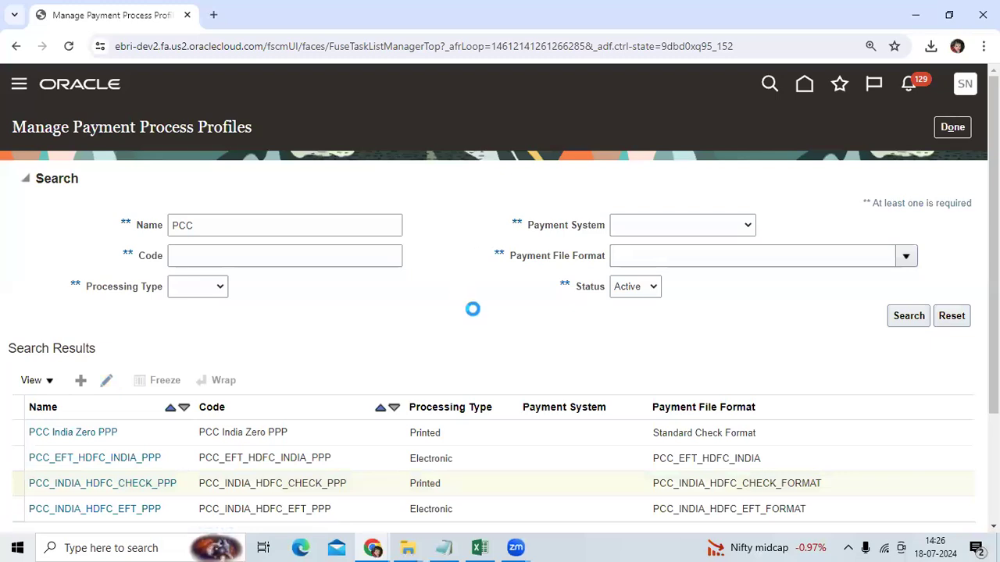
Highlight the profile name and payment file format, then enable 'Automatically print after formatting'
drag(429, 188, 247, 188)
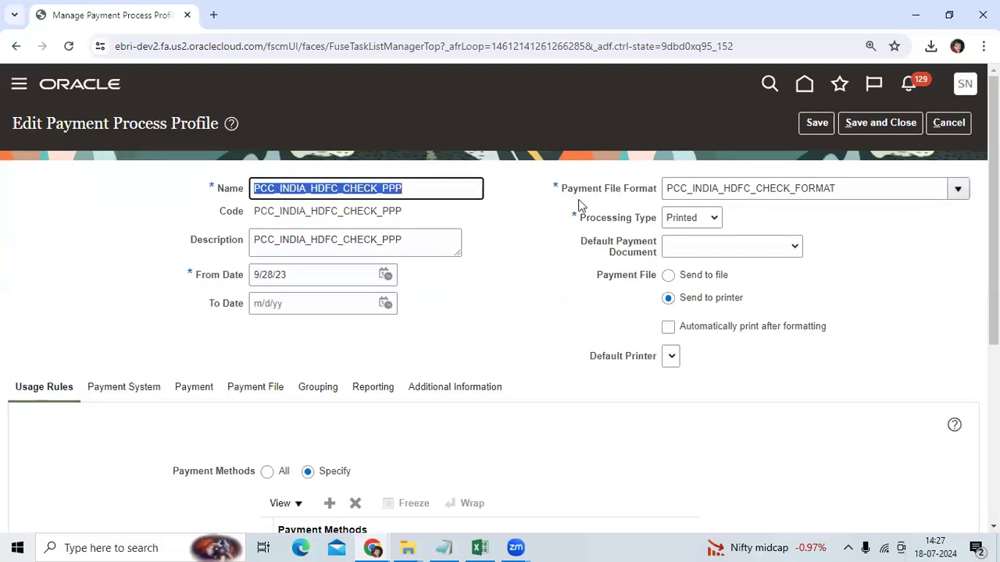
drag(866, 190, 666, 189)
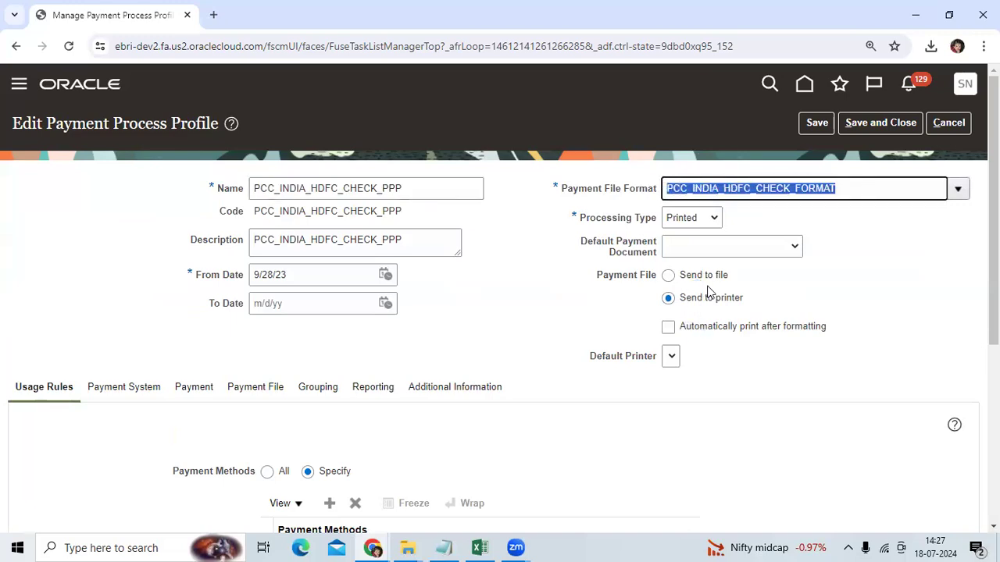
click(734, 328)
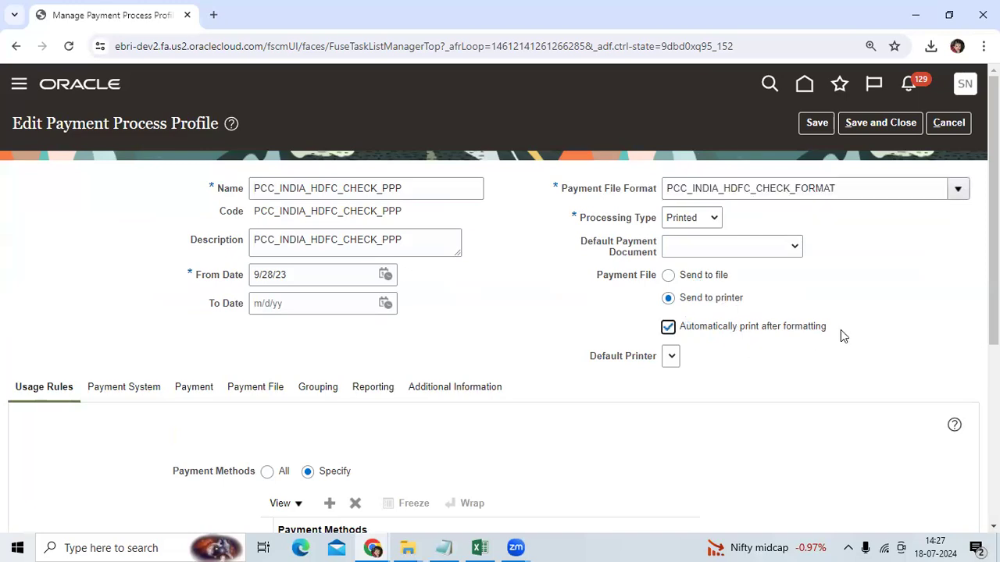
drag(840, 329, 678, 334)
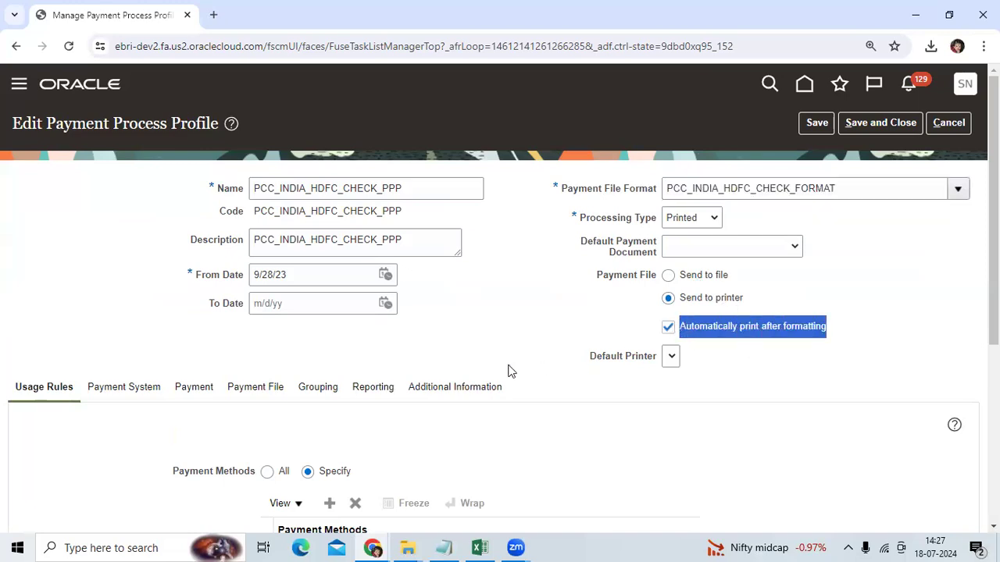
scroll(394, 334, down, 1)
Show the profile's Reporting settings and point out the Positive Pay section
click(372, 315)
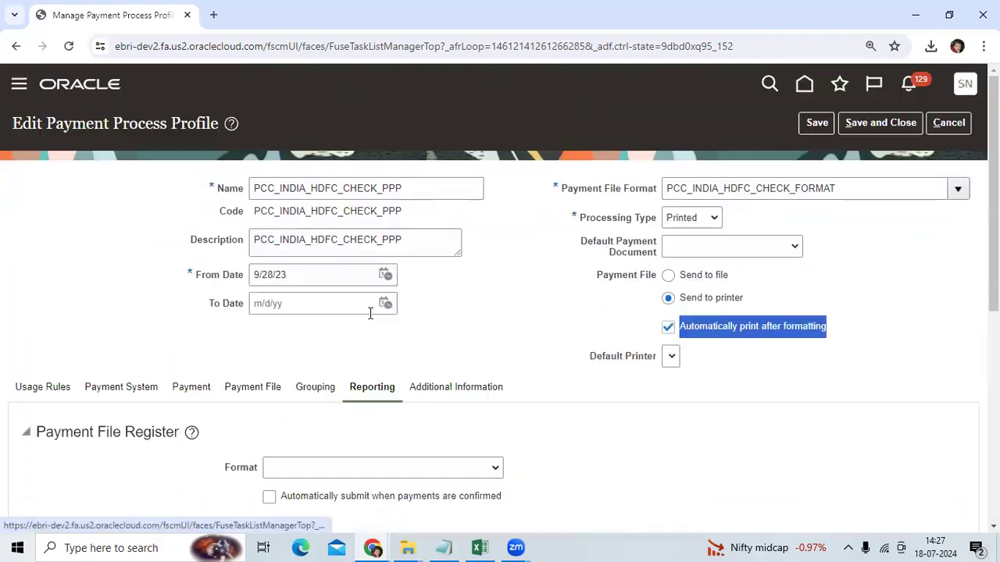
scroll(372, 321, down, 4)
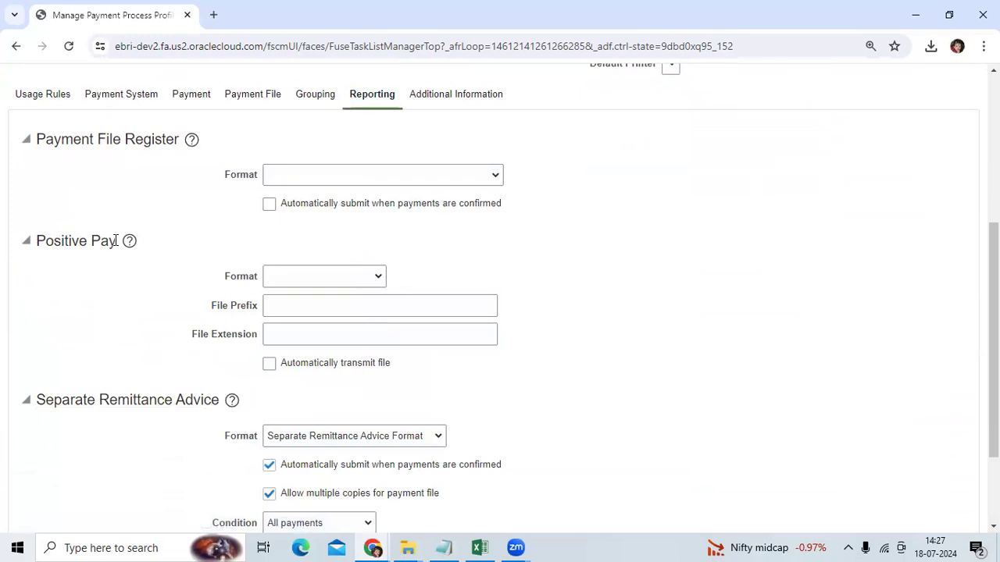
drag(115, 241, 36, 241)
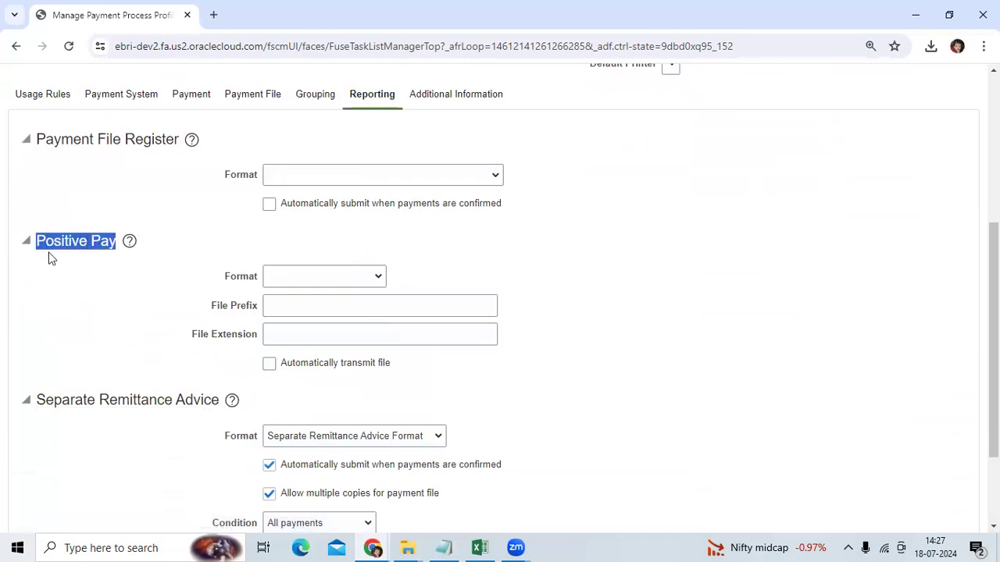
click(97, 271)
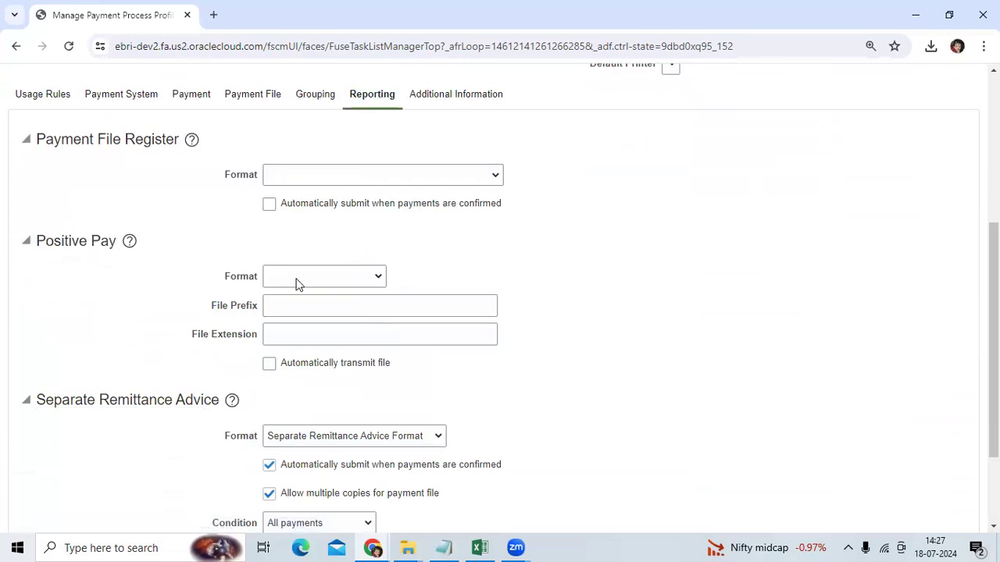
Set Positive Pay Format to Positive Pay File Format and enable 'Automatically transmit file'
click(338, 279)
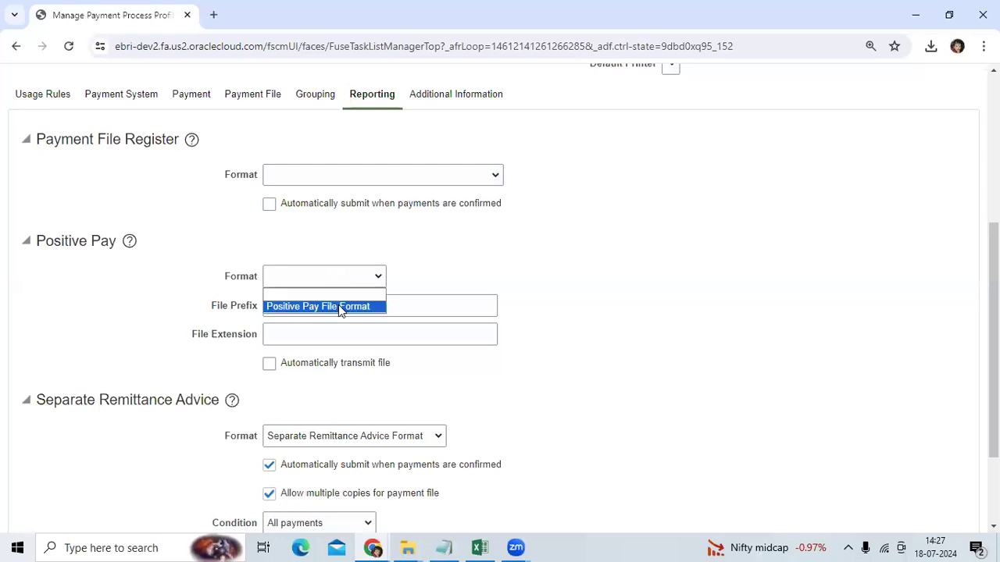
click(340, 310)
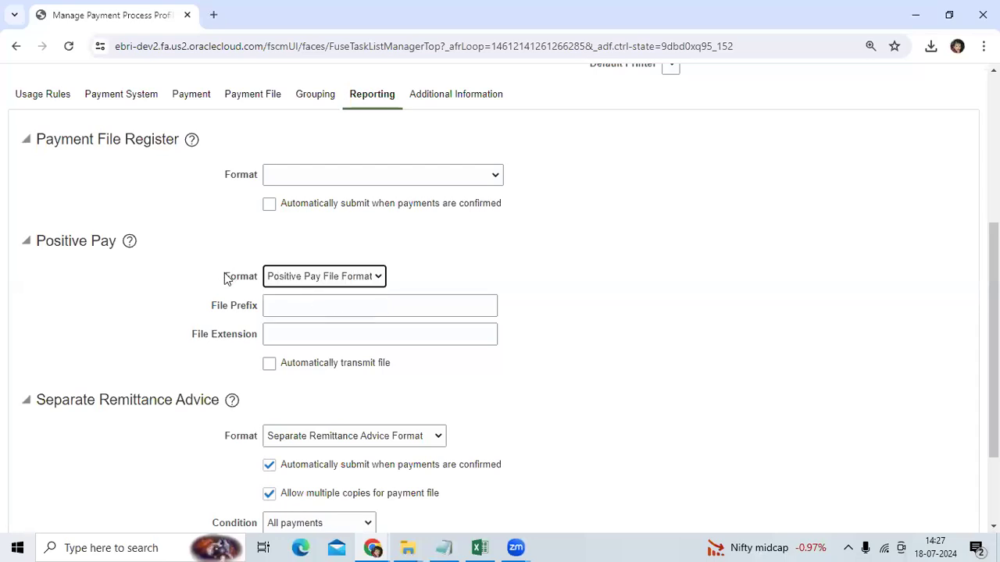
drag(229, 279, 273, 283)
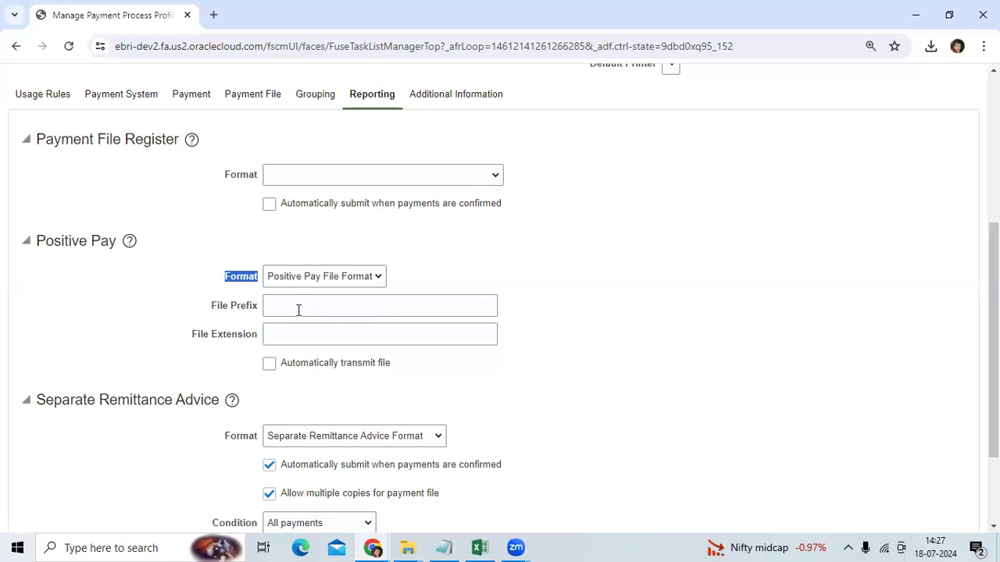
click(297, 307)
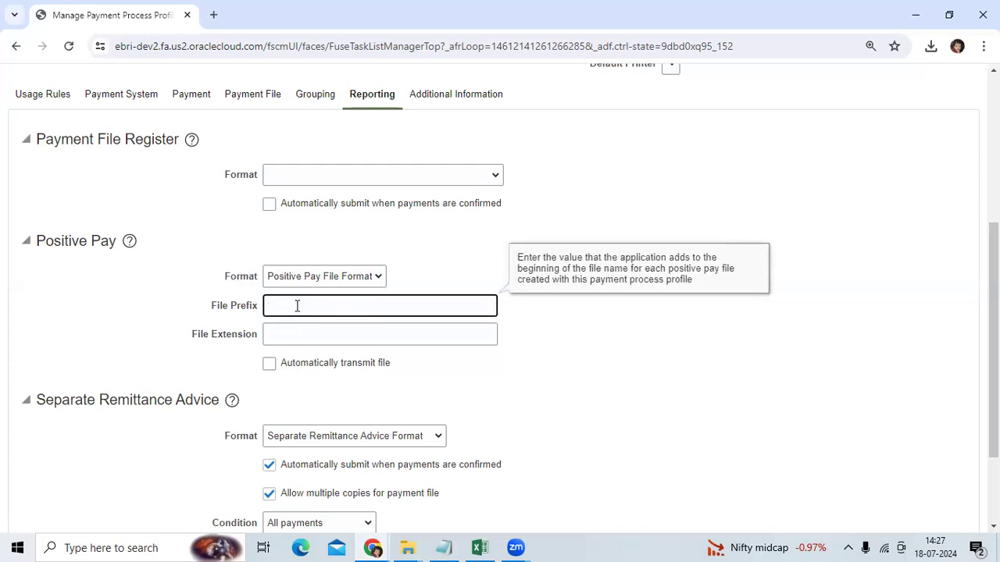
click(296, 336)
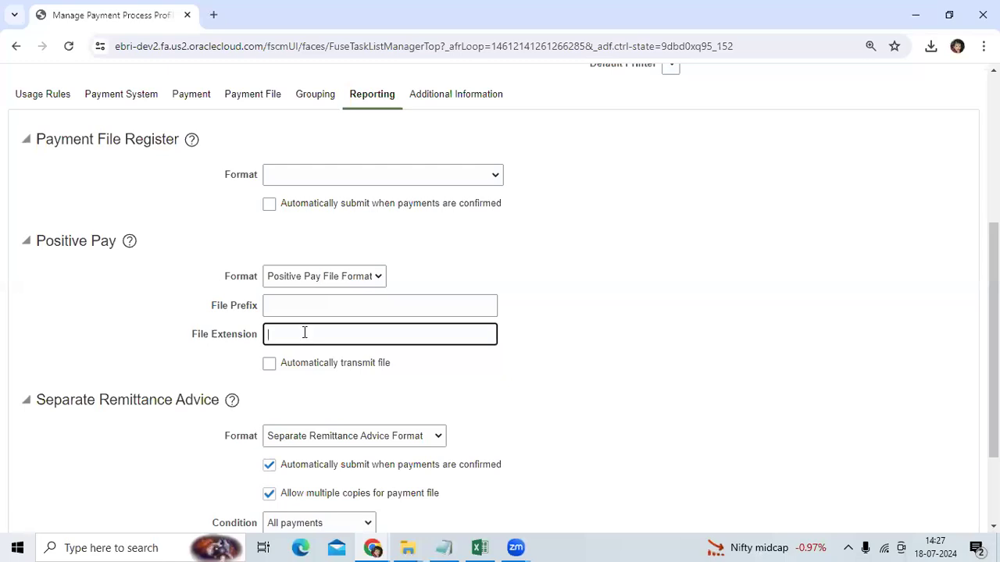
click(298, 366)
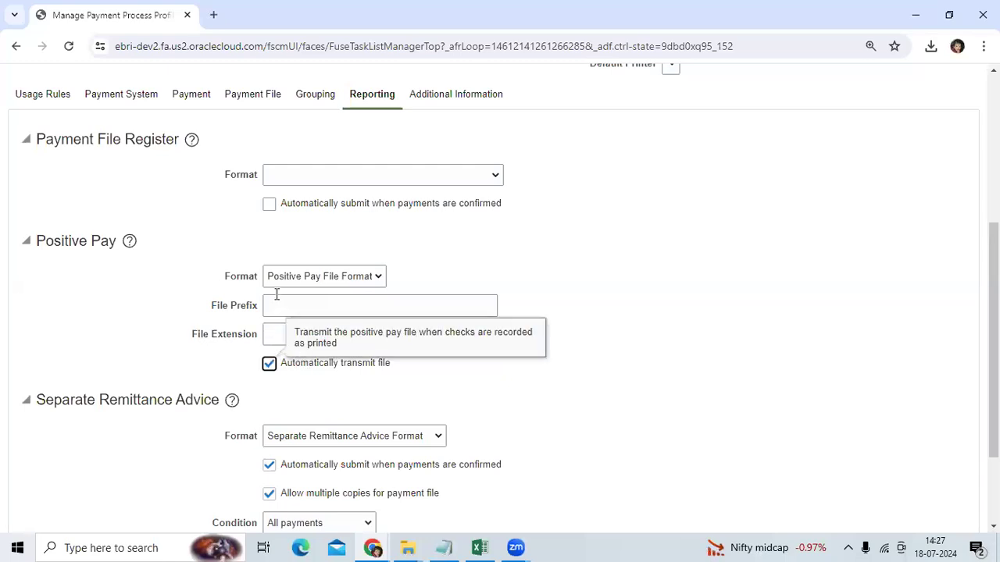
click(273, 338)
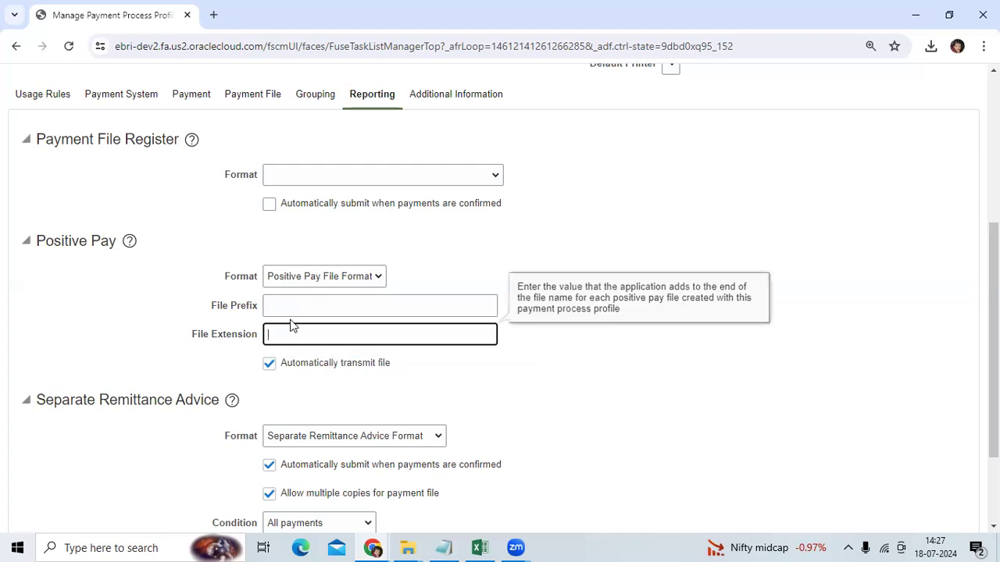
scroll(290, 325, up, 4)
Attempt a save, dismiss the default-printer error, and turn off automatic Positive Pay file transmission
click(880, 122)
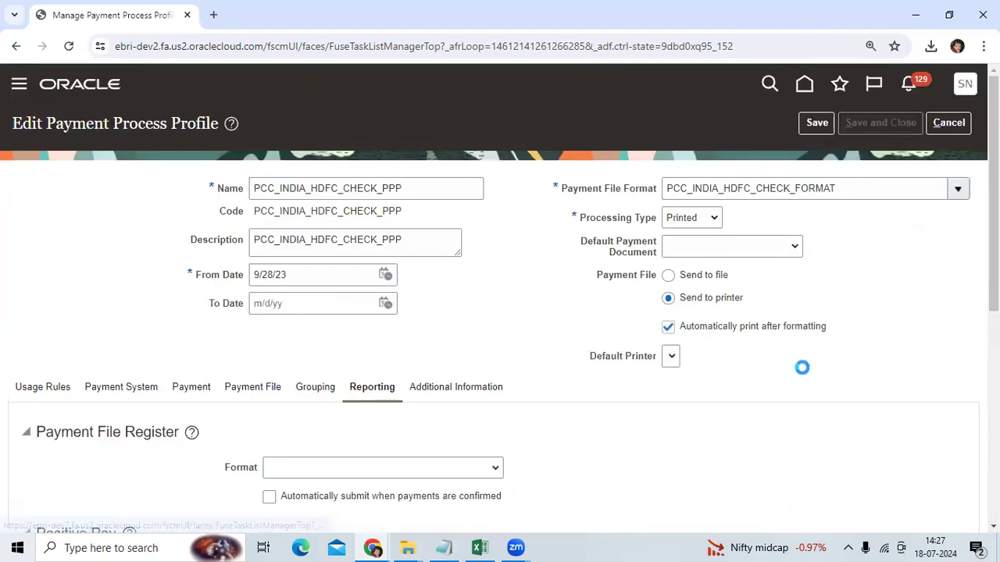
click(670, 208)
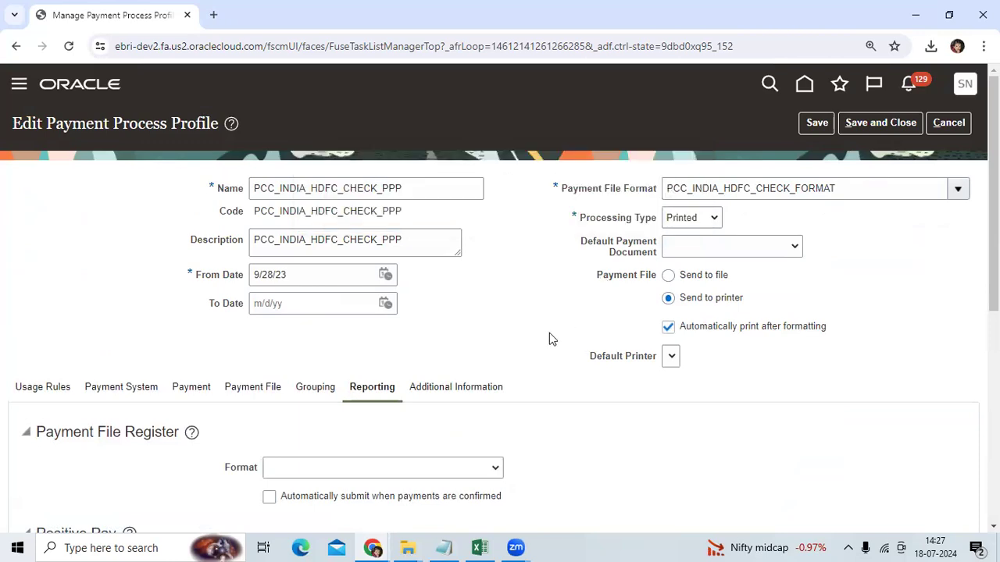
scroll(549, 339, down, 5)
click(306, 290)
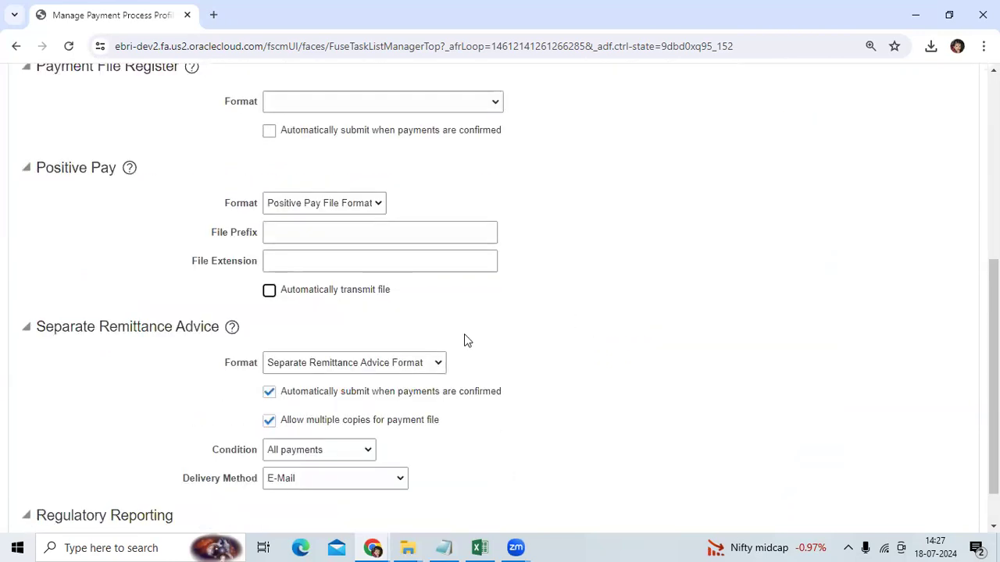
scroll(466, 341, up, 5)
After another printer error, disable 'Automatically print after formatting' and save and close the profile
click(891, 126)
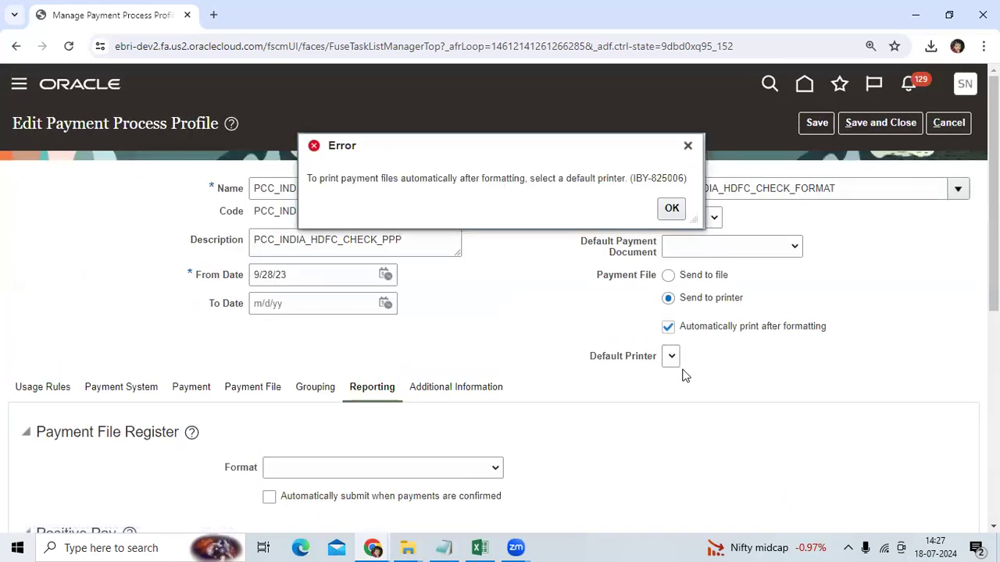
click(671, 207)
scroll(295, 434, down, 5)
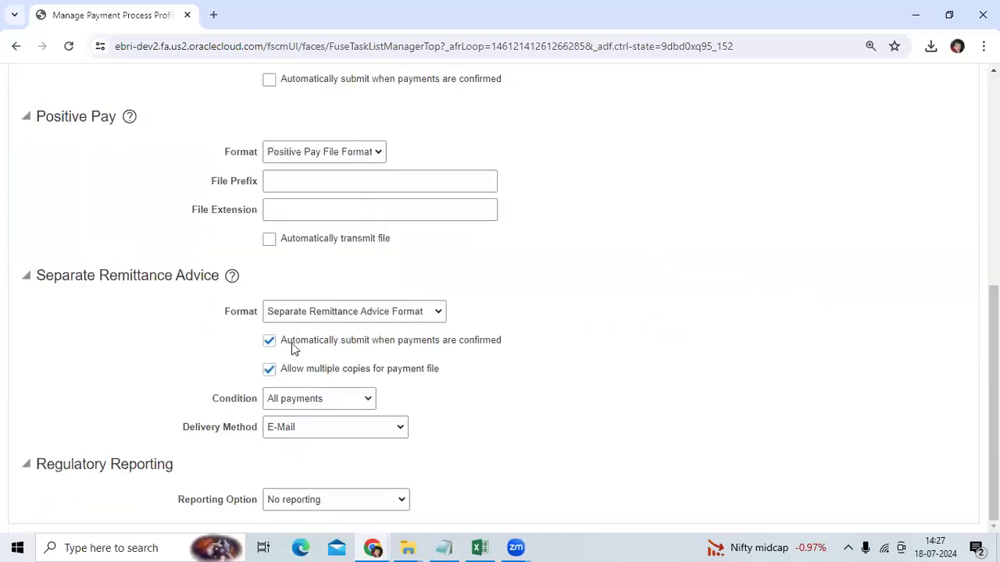
scroll(769, 250, up, 3)
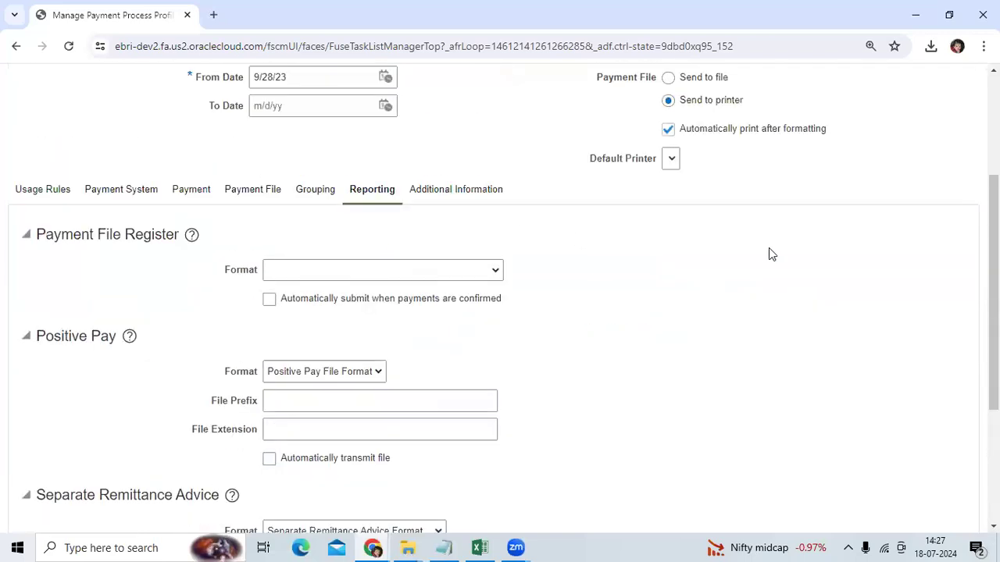
click(743, 131)
scroll(756, 297, up, 3)
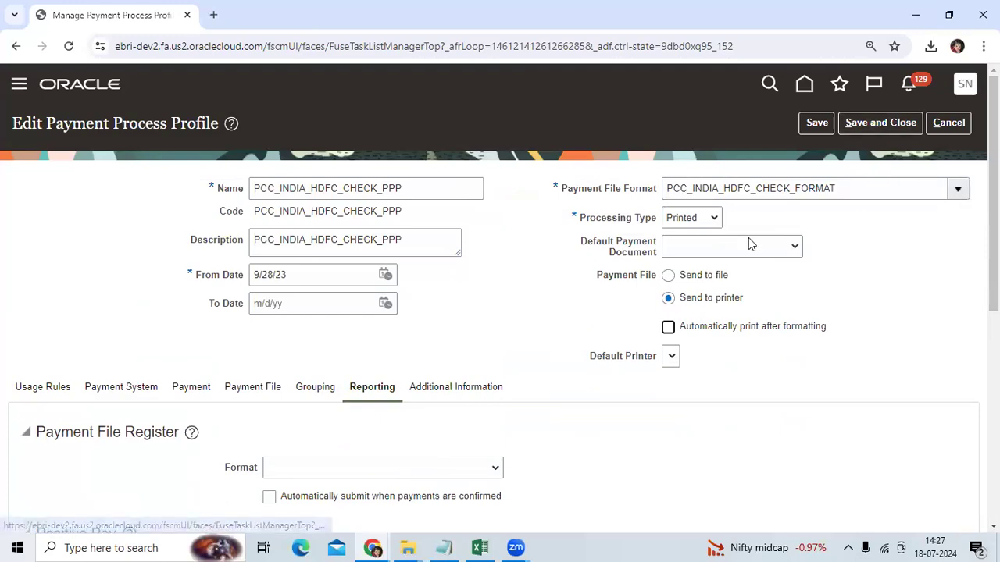
click(876, 125)
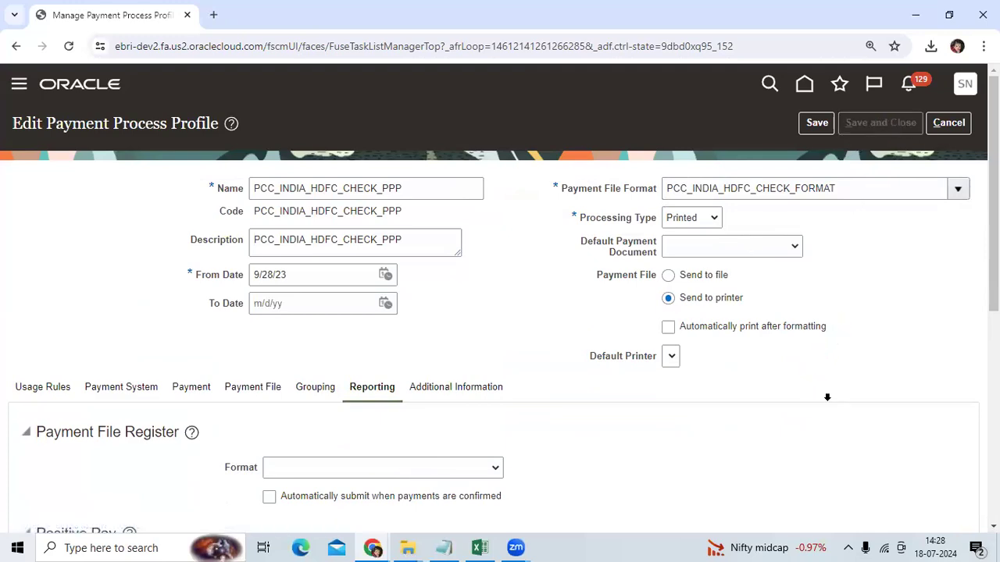
Acknowledge the save confirmation and switch to the Excel sheet of Positive Pay File notes
click(537, 208)
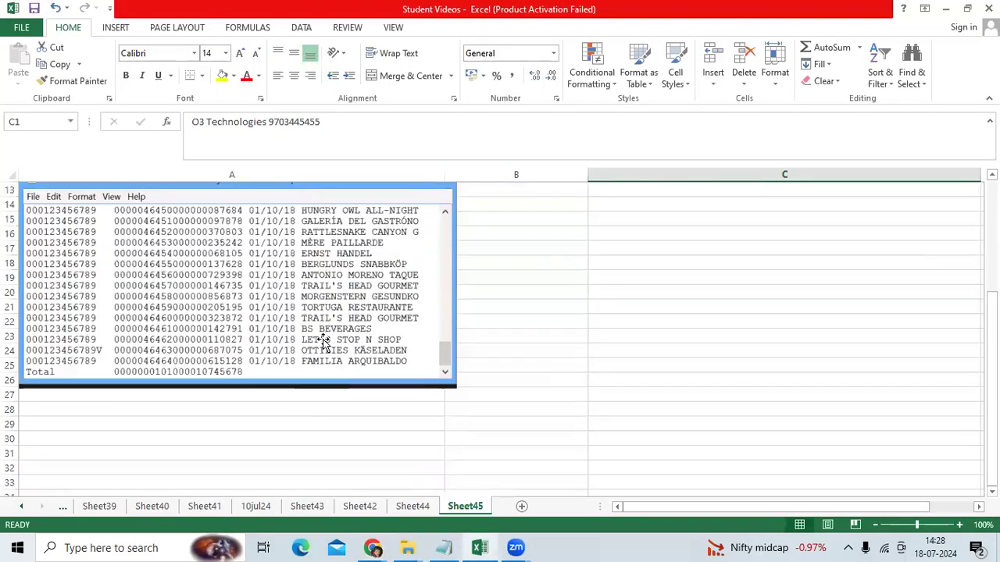
click(321, 344)
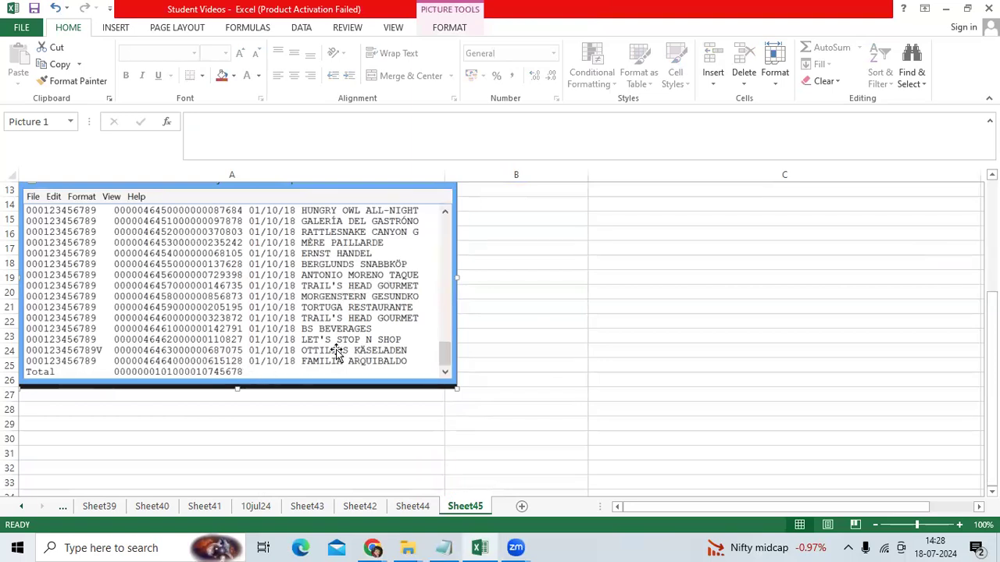
scroll(344, 355, up, 4)
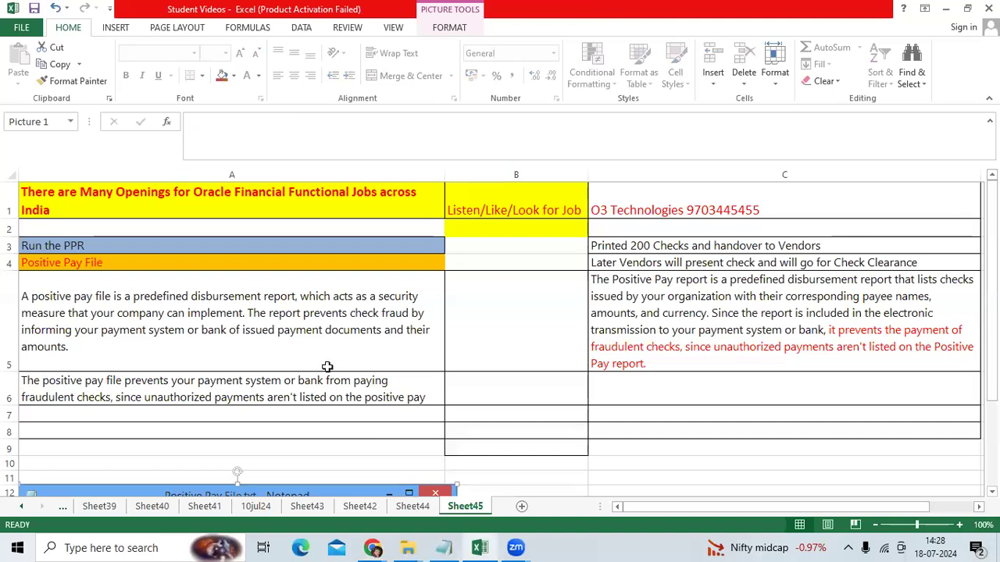
click(227, 319)
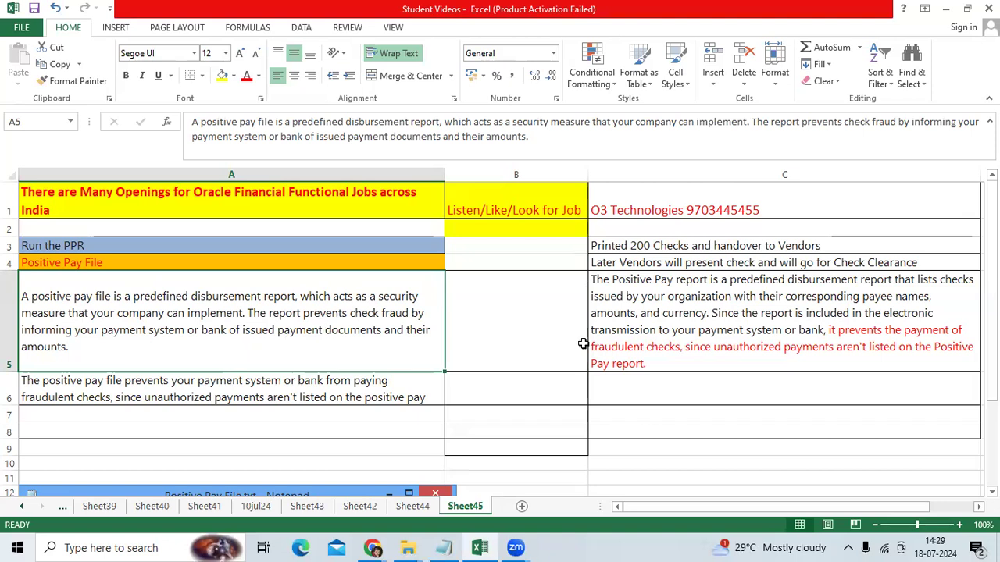
double_click(833, 347)
drag(832, 347, 708, 362)
click(680, 364)
click(299, 304)
double_click(930, 296)
drag(929, 296, 862, 296)
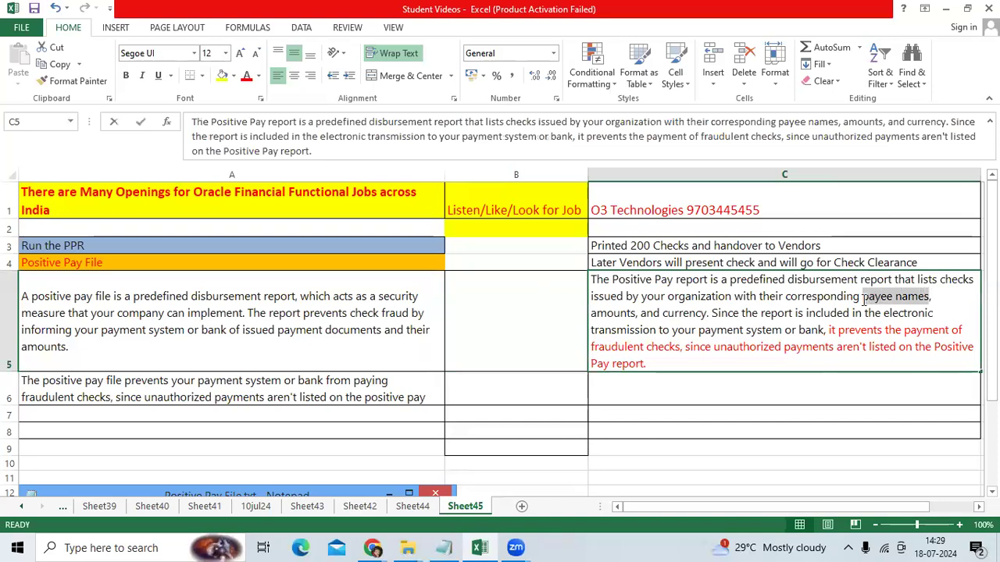
click(701, 312)
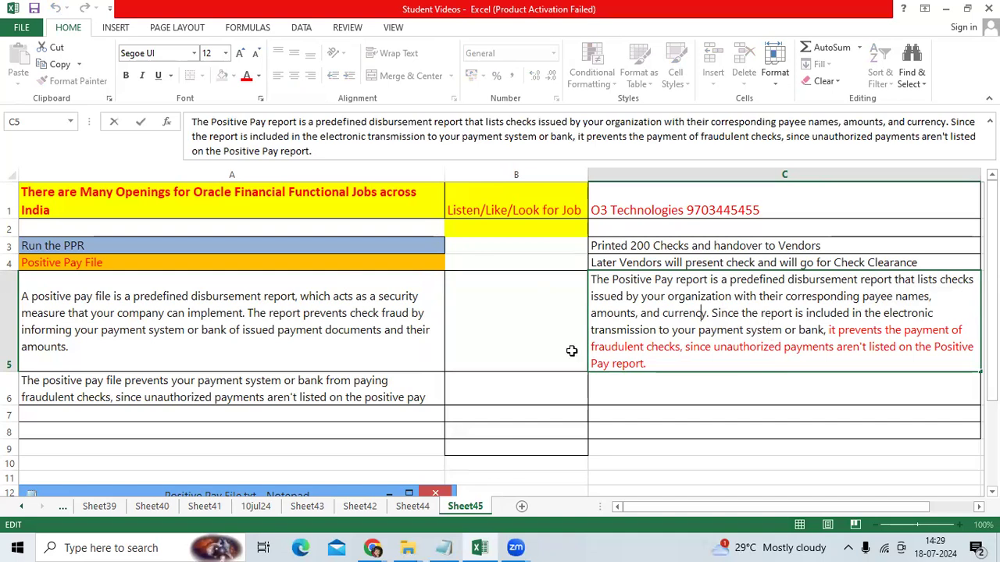
click(340, 406)
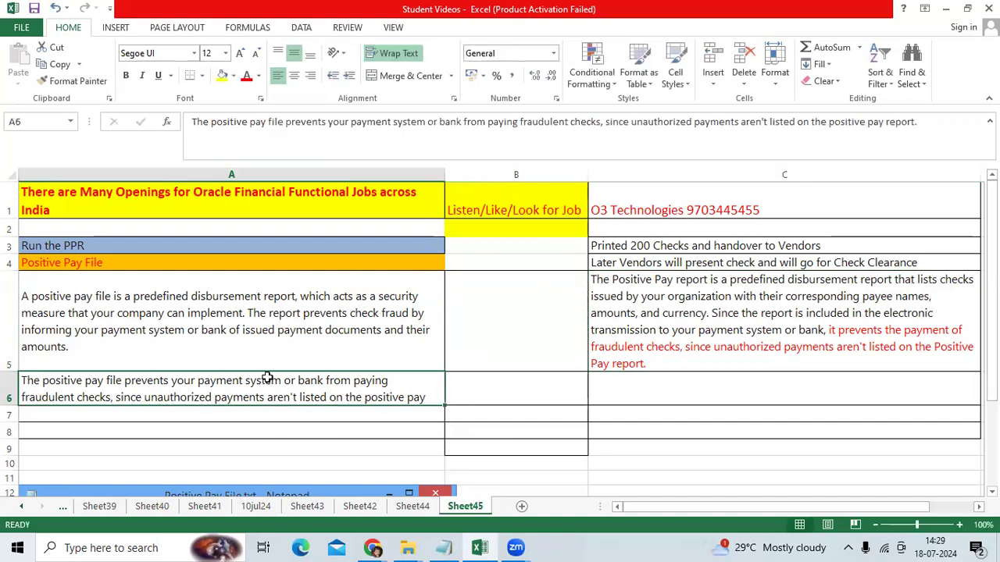
click(296, 328)
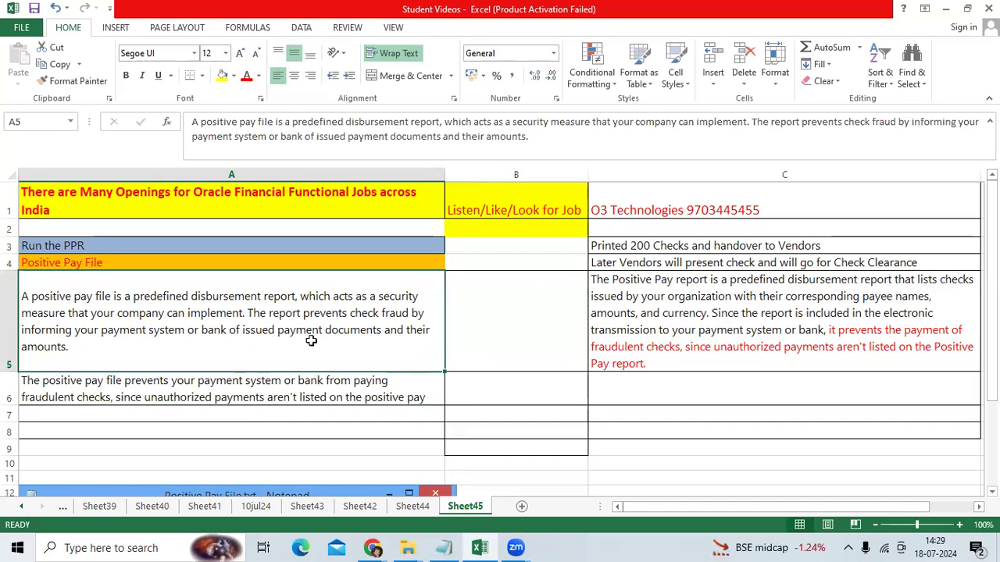